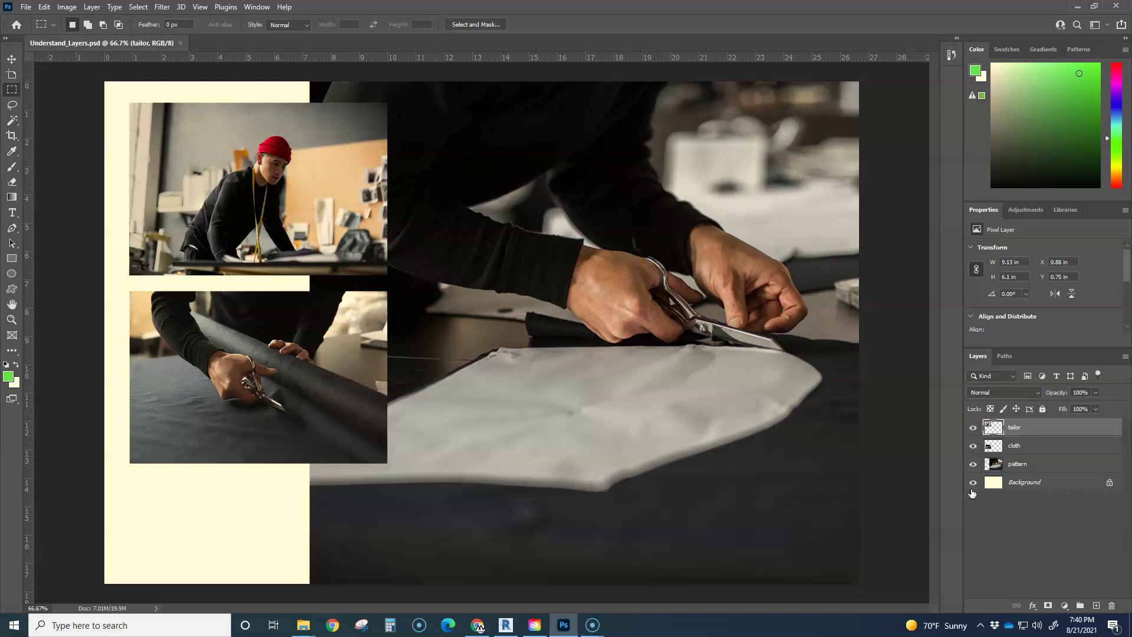
- Hide the tailor and cloth layers, and make both visible again
left_click(973, 428)
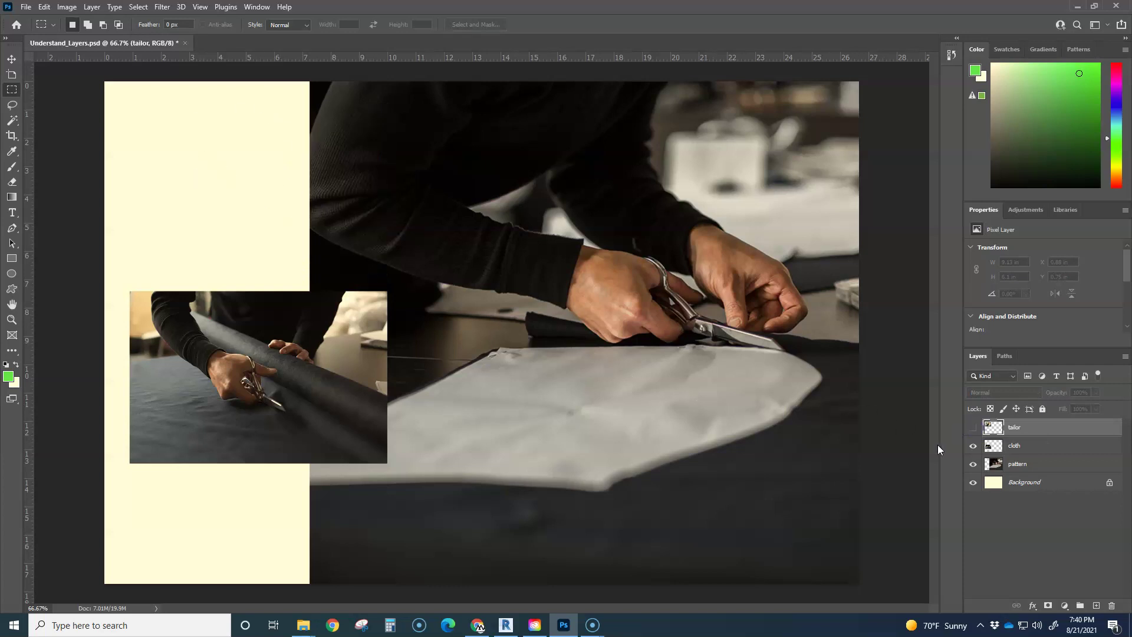
left_click(971, 446)
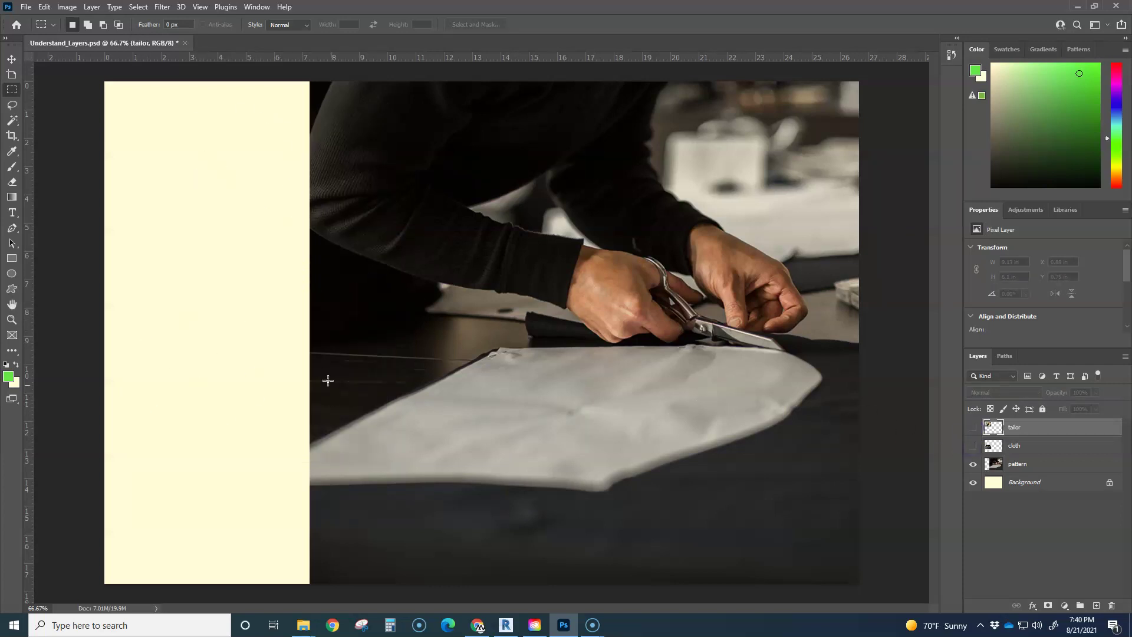
left_click(973, 426)
left_click(972, 446)
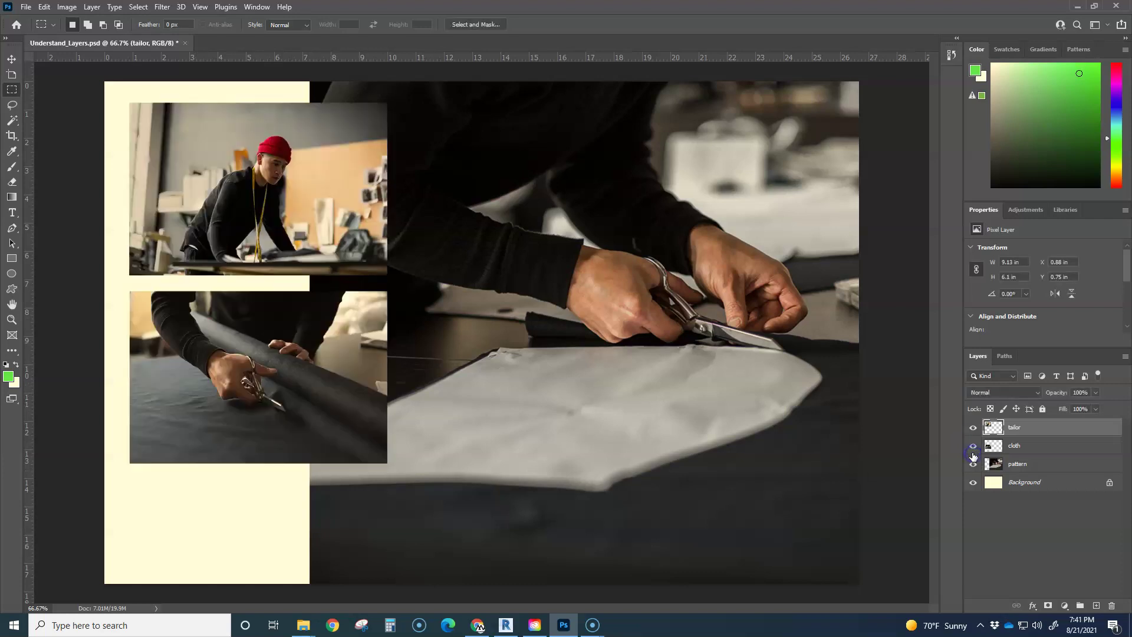
- Hide all four layers, and turn only the pattern and Background layers back on
left_click(972, 427)
left_click_drag(972, 427, 973, 482)
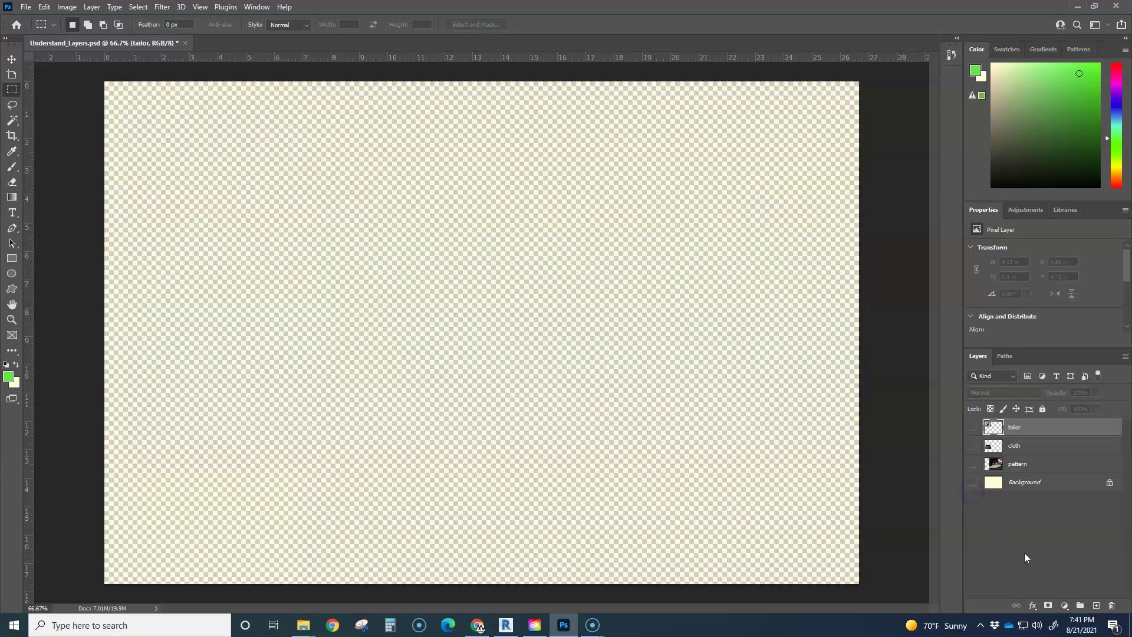
left_click(973, 465)
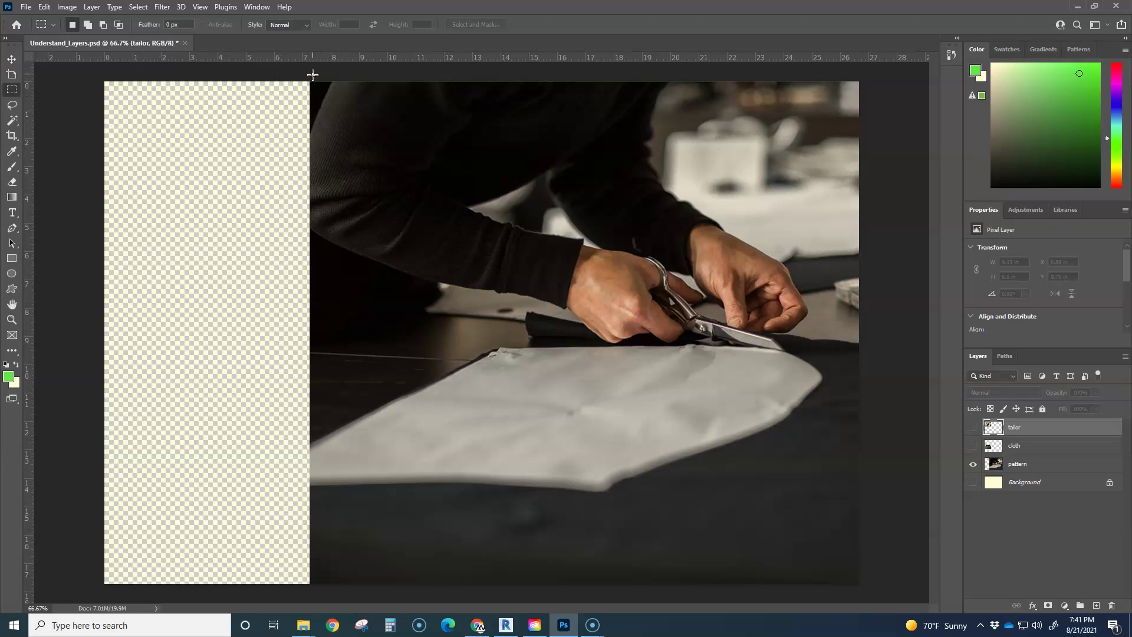
left_click(973, 483)
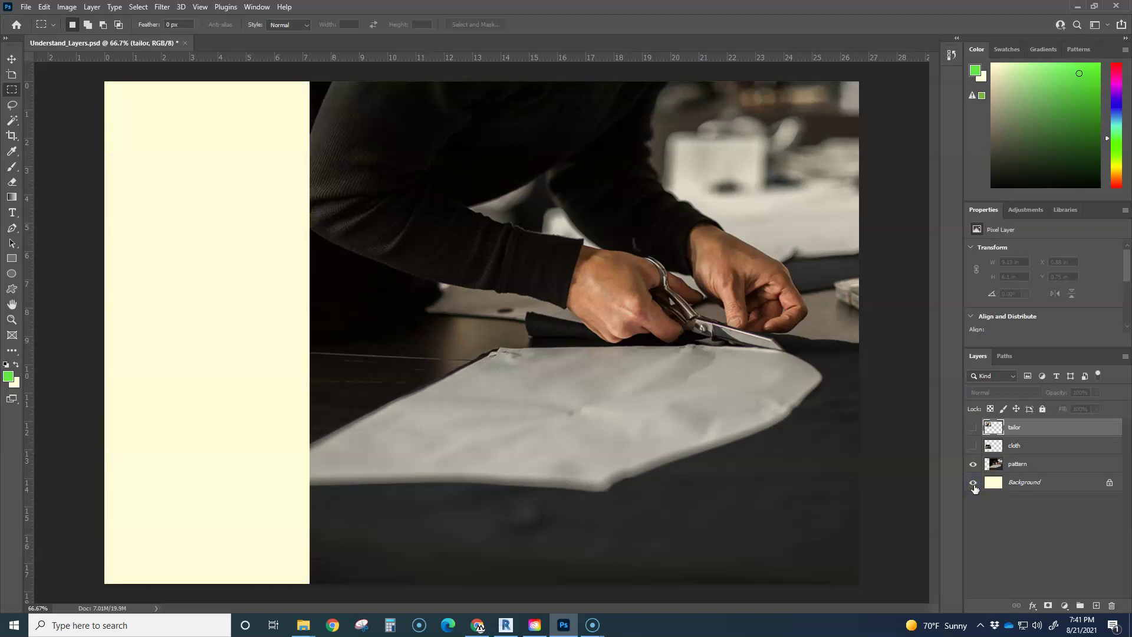
- Switch the layer visibility so that only the cloth and pattern layers are shown
left_click(974, 482)
left_click(973, 464)
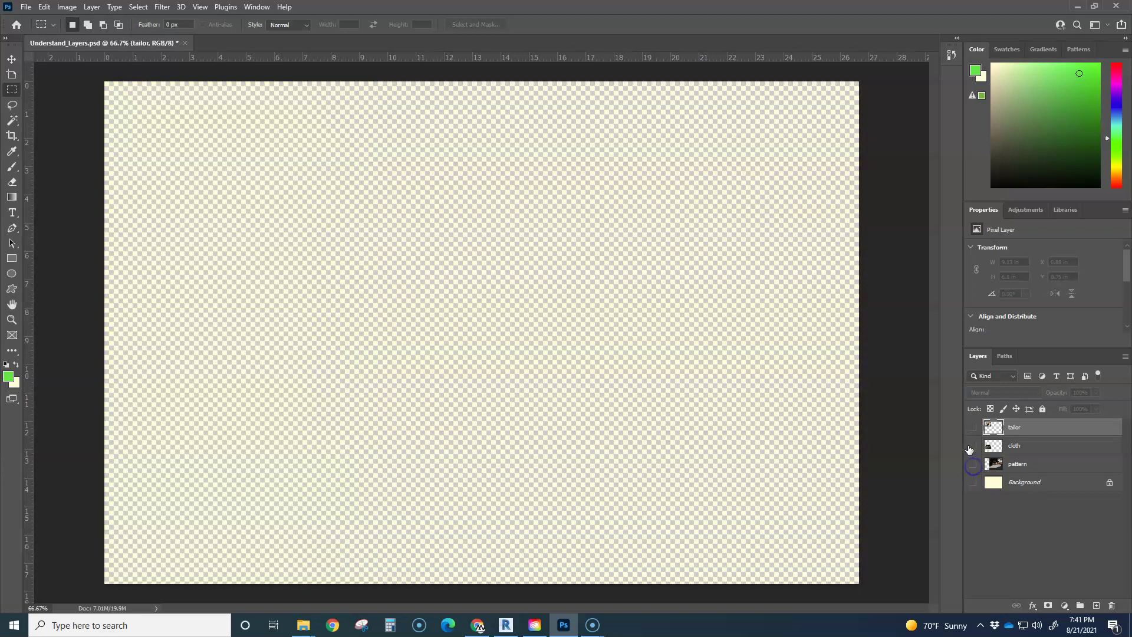
left_click(972, 445)
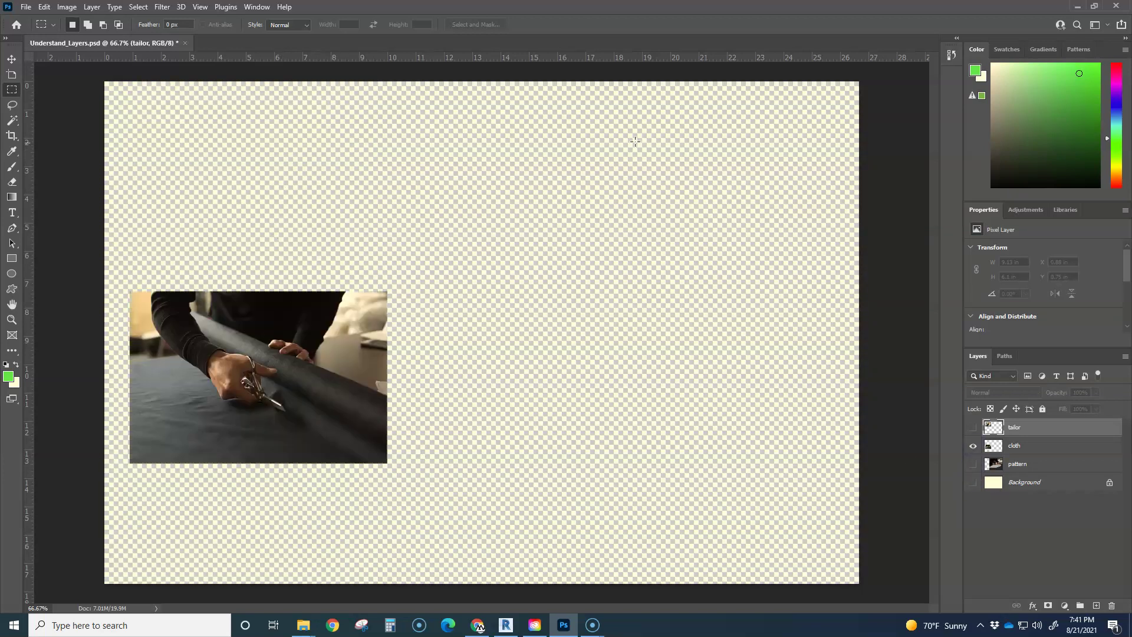
left_click(973, 464)
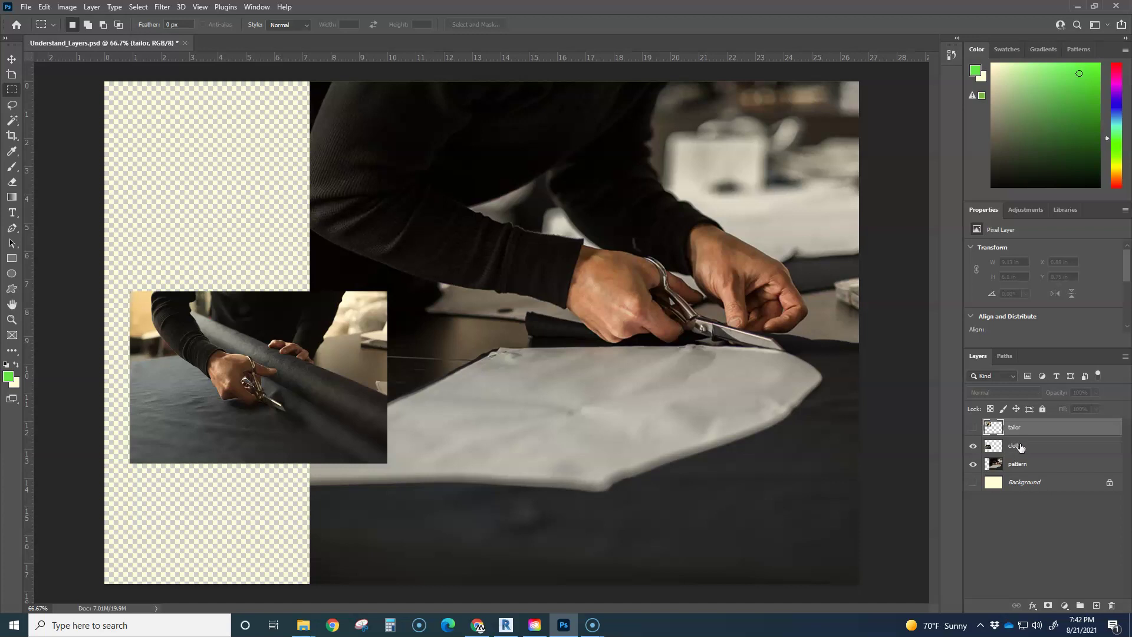
- Rename the cloth layer to "rename layer", and make the tailor layer visible and active
left_click(1021, 447)
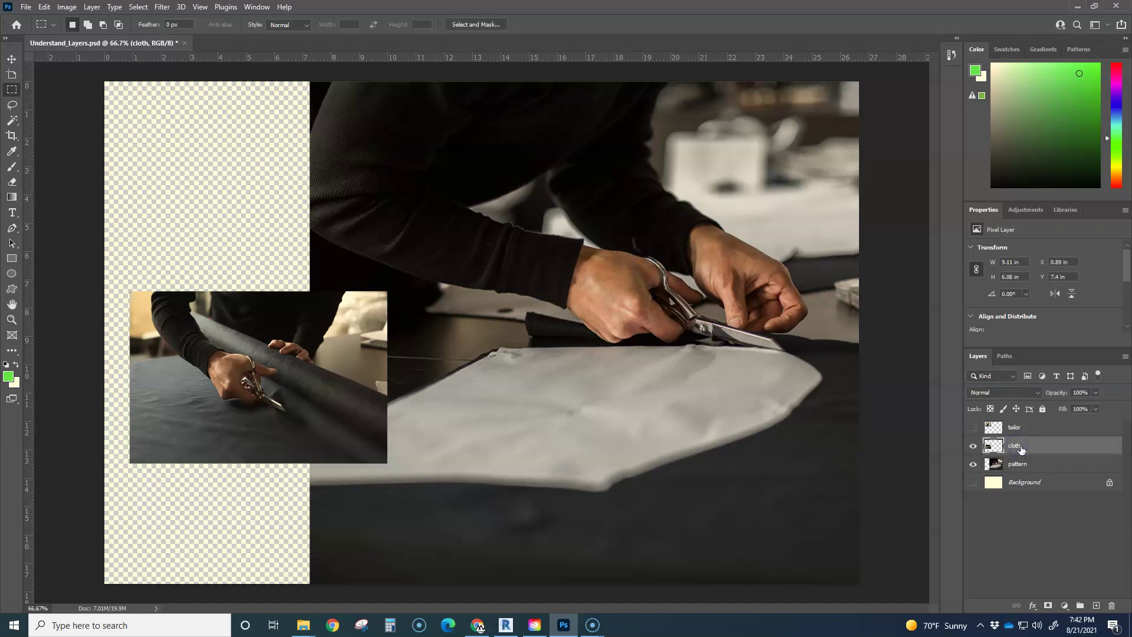
double_click(1022, 446)
type("rename layer")
key("Return")
left_click(971, 430)
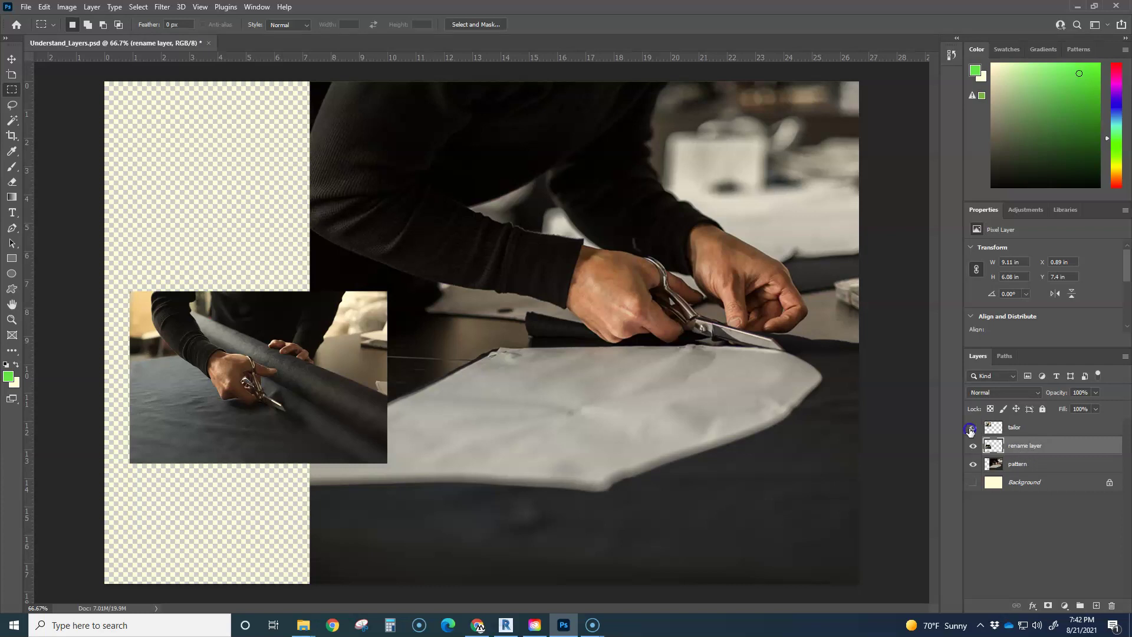
left_click(1045, 429)
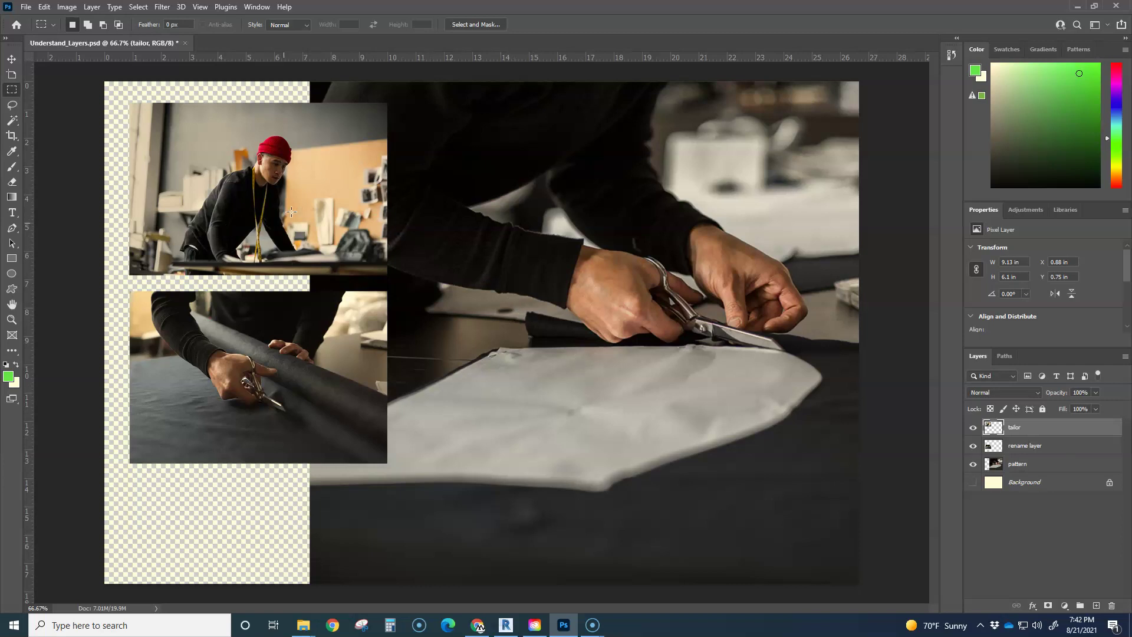
- Move the pattern layer to the top of the stack and back to just above the Background, and show the Background layer
left_click_drag(1010, 466, 1051, 422)
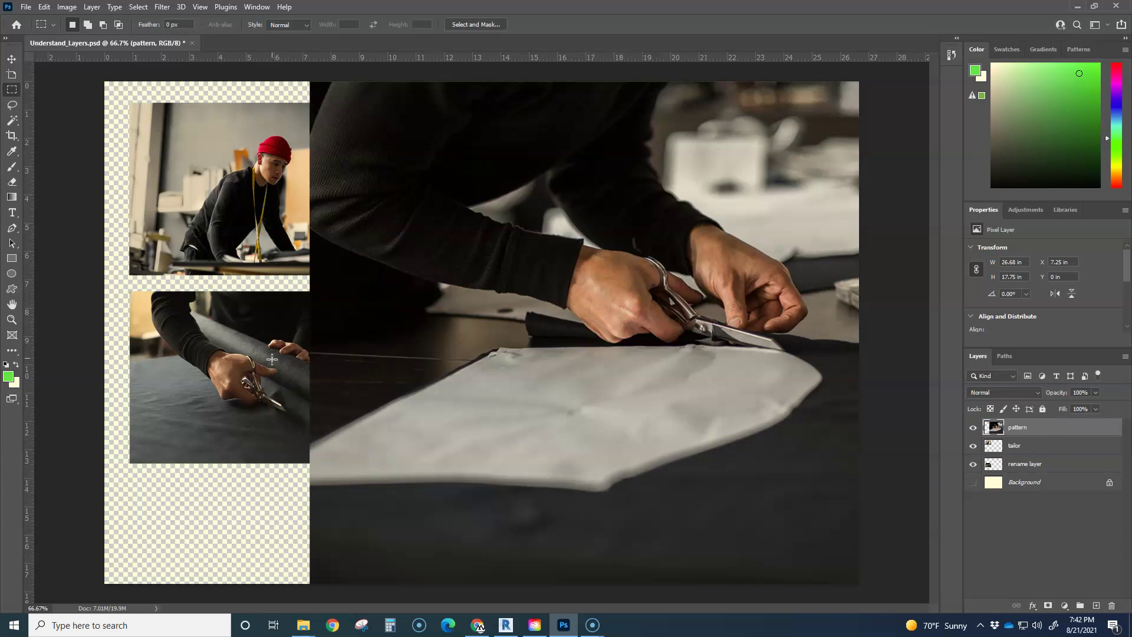
left_click_drag(1032, 431, 1023, 484)
left_click(973, 482)
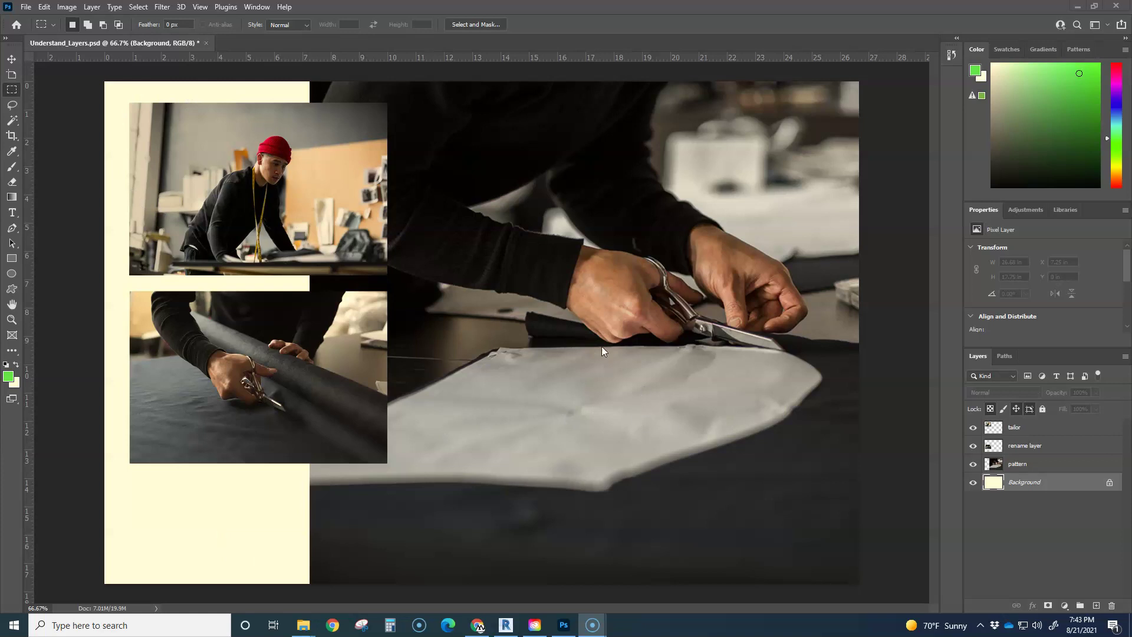
- Start a transform of the tailor layer using the Move tool's transform controls
left_click(1013, 426)
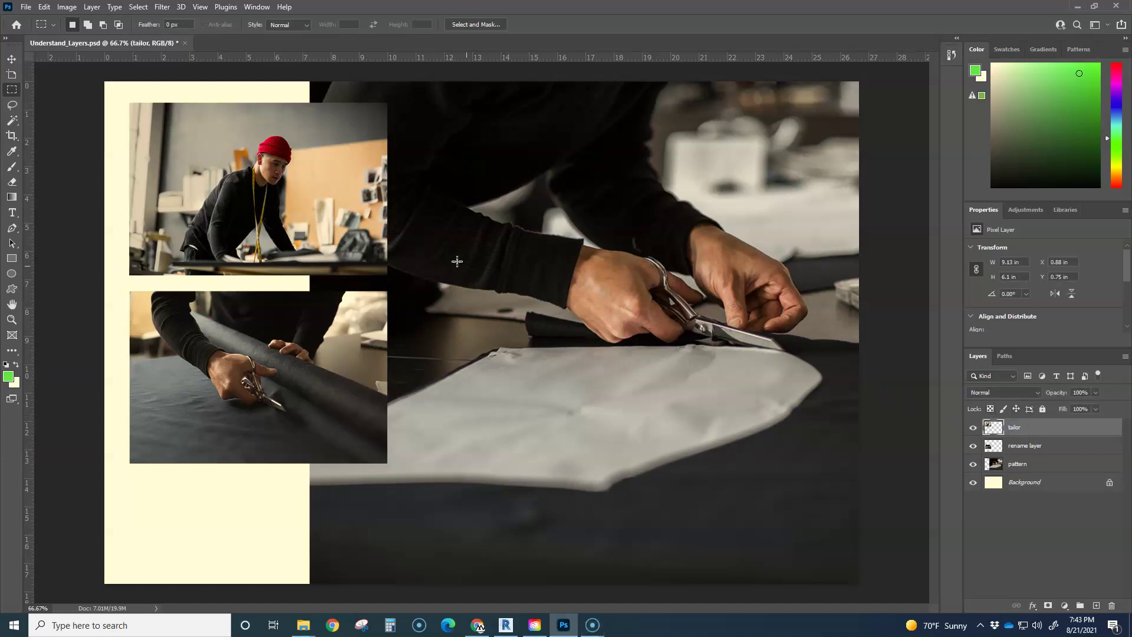
left_click(12, 59)
left_click_drag(346, 192, 309, 205)
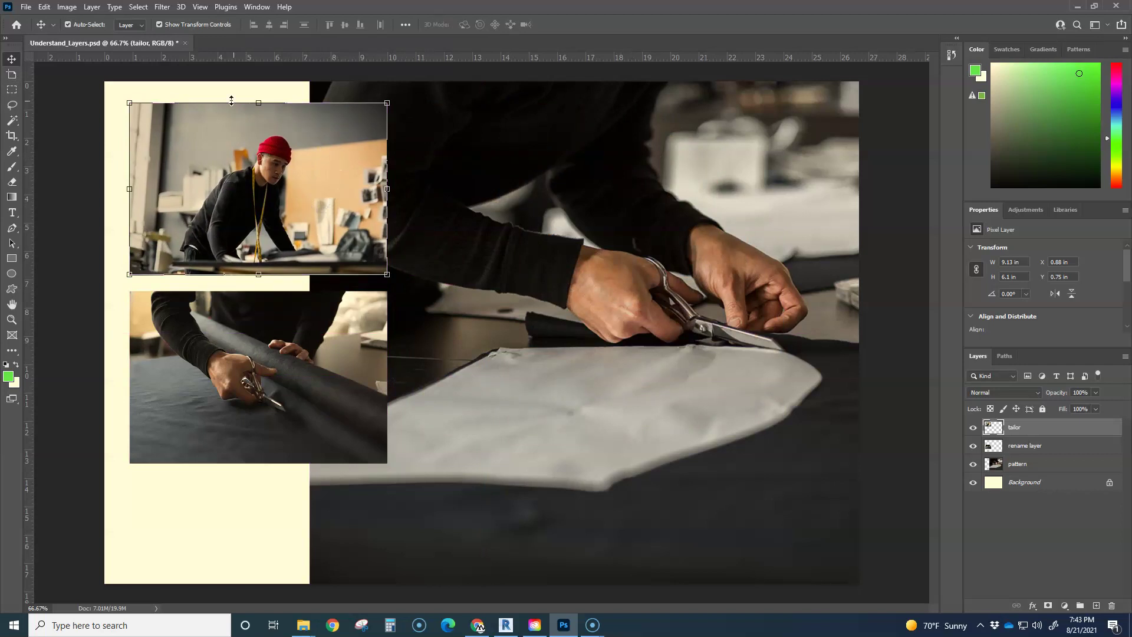
left_click(159, 24)
mouse_move(389, 277)
left_mouse_down()
mouse_move(275, 228)
mouse_move(390, 276)
left_mouse_up()
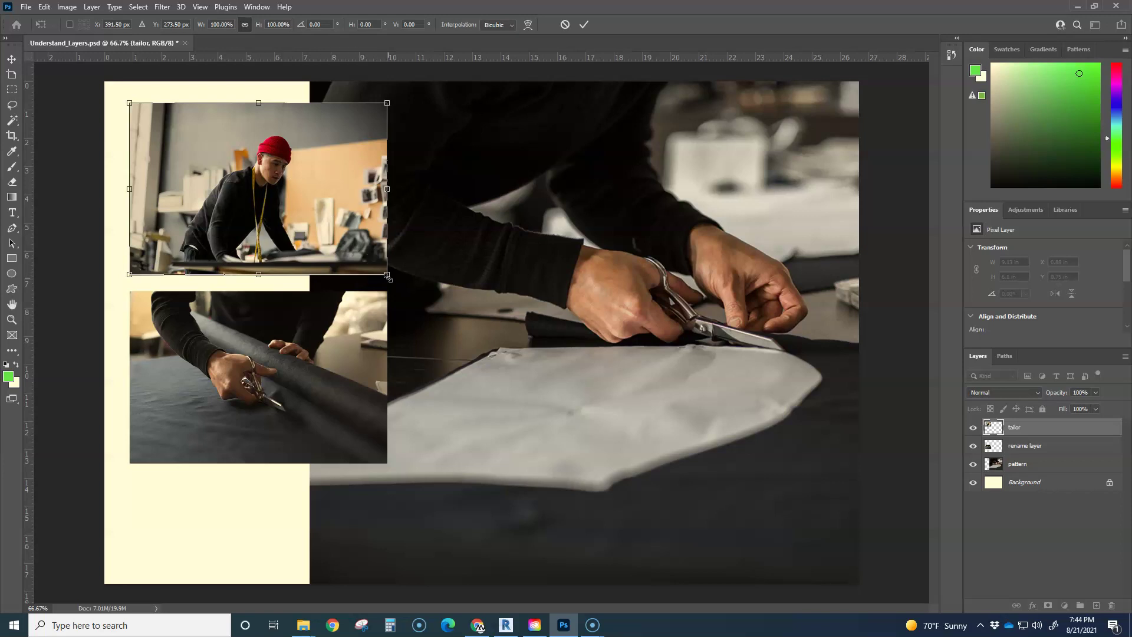
- Try scaling the tailor image proportionally to about 83%, and unlinked to about 107% width and 29% height, undoing each attempt
left_click_drag(386, 275, 361, 220)
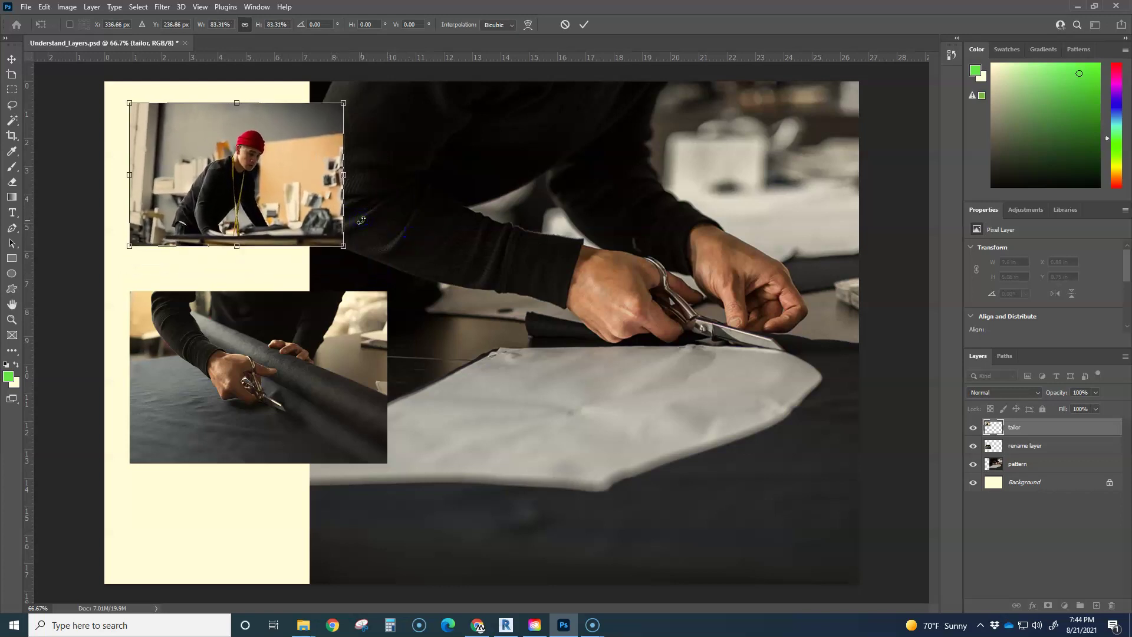
key("ctrl+z")
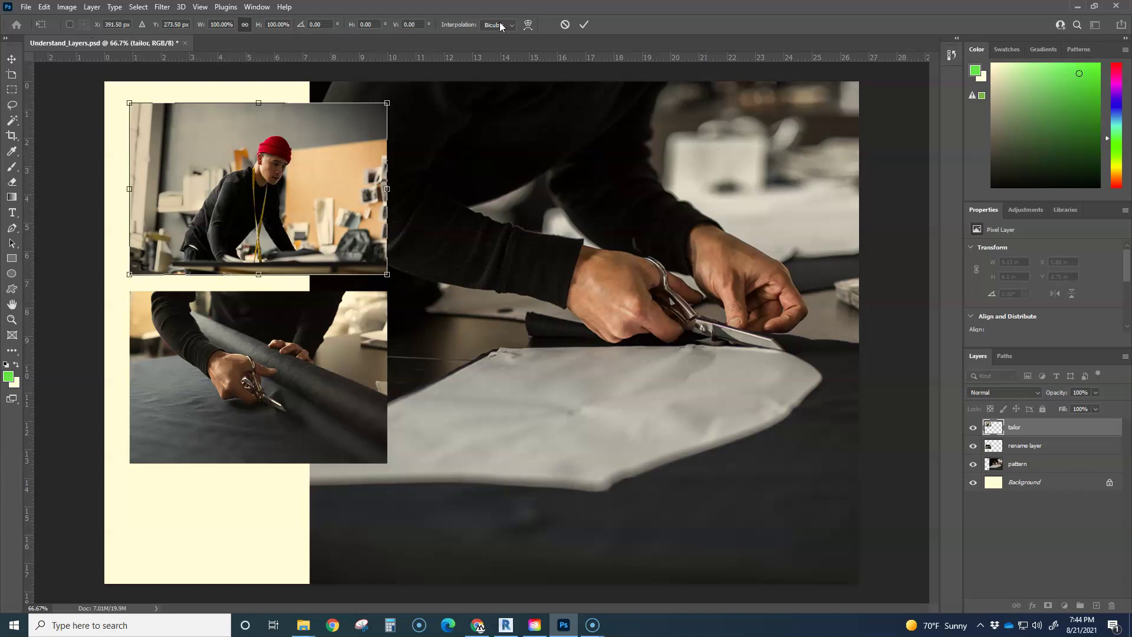
left_click(245, 27)
left_click_drag(387, 274, 398, 148)
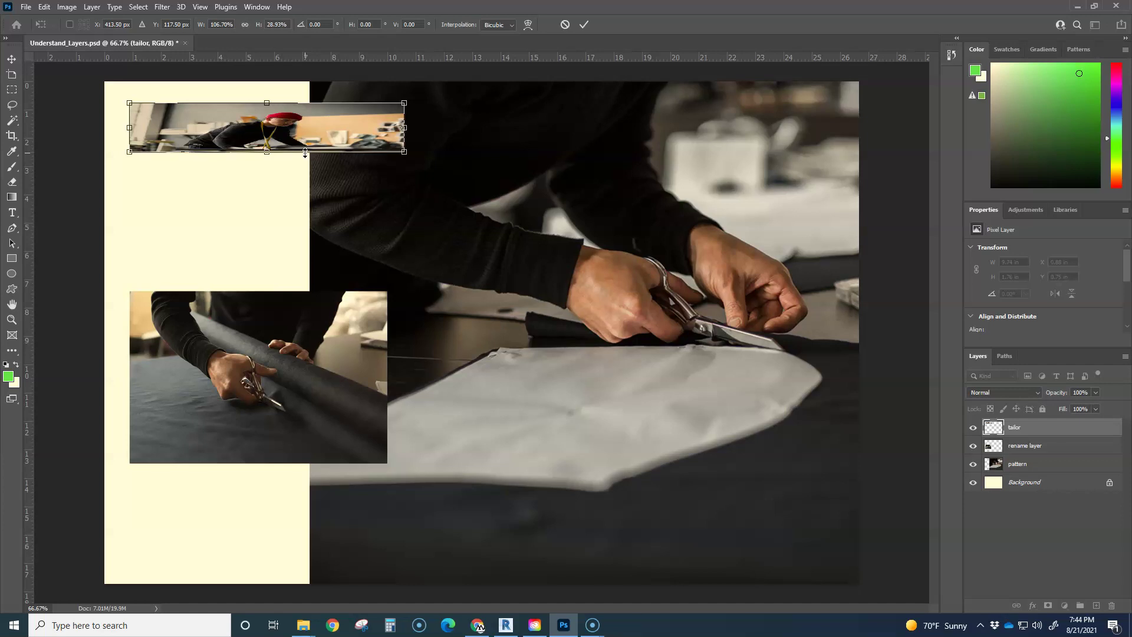
key("ctrl+z")
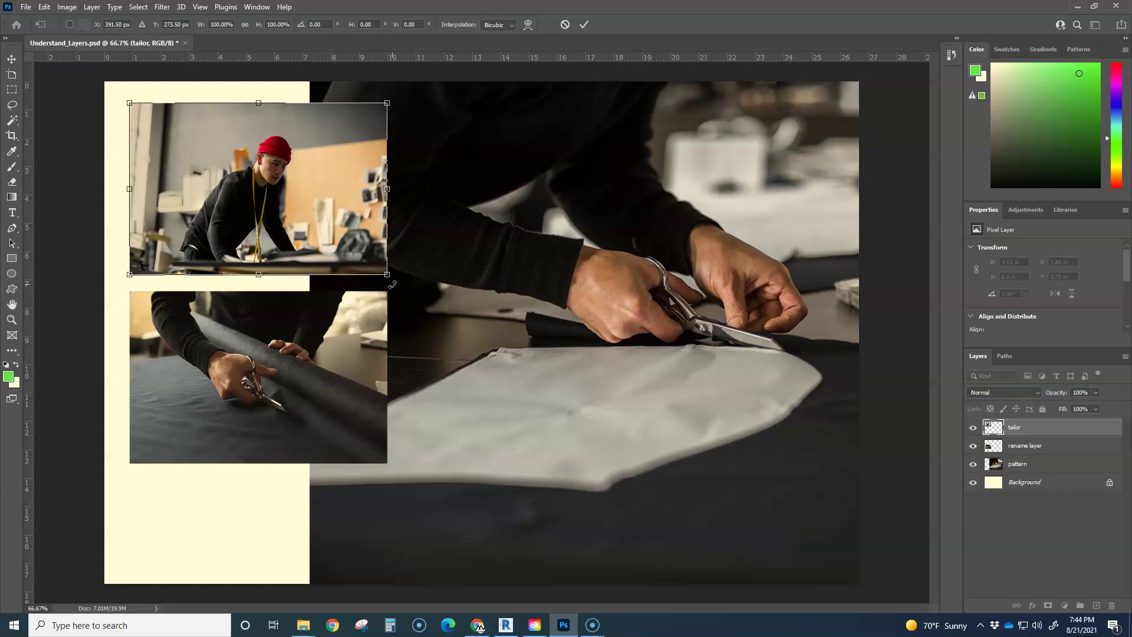
- Relink width and height, scale the tailor image proportionally to about 60.5%, and apply the transform
mouse_move(387, 276)
left_mouse_down()
mouse_move(370, 228)
mouse_move(247, 177)
mouse_move(379, 275)
left_mouse_up()
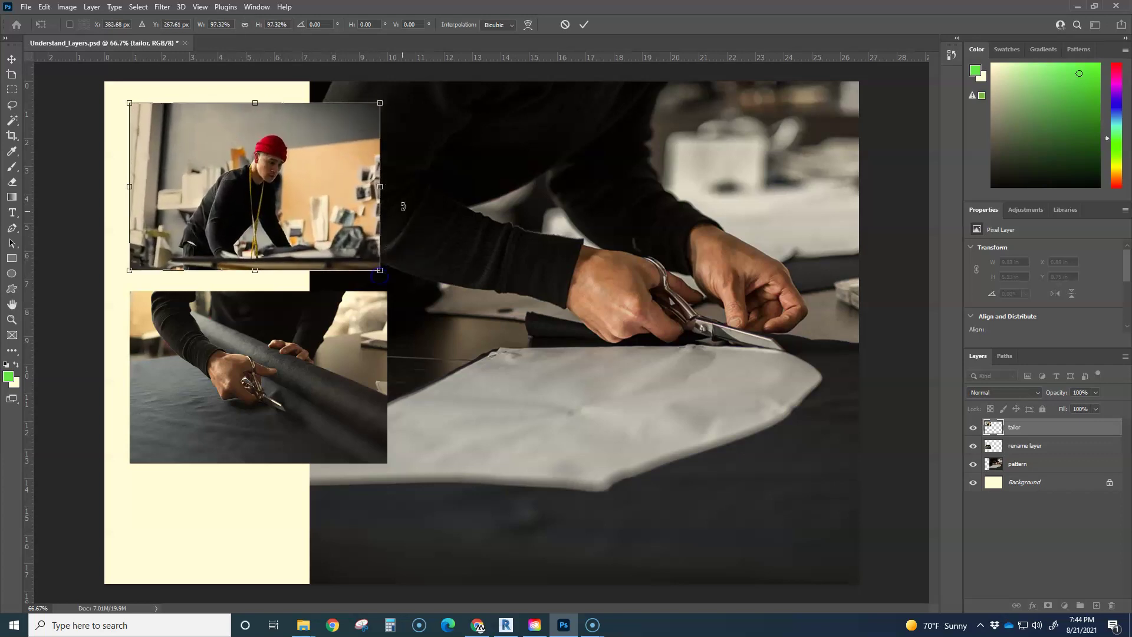
left_click(244, 26)
left_click_drag(377, 273, 282, 210)
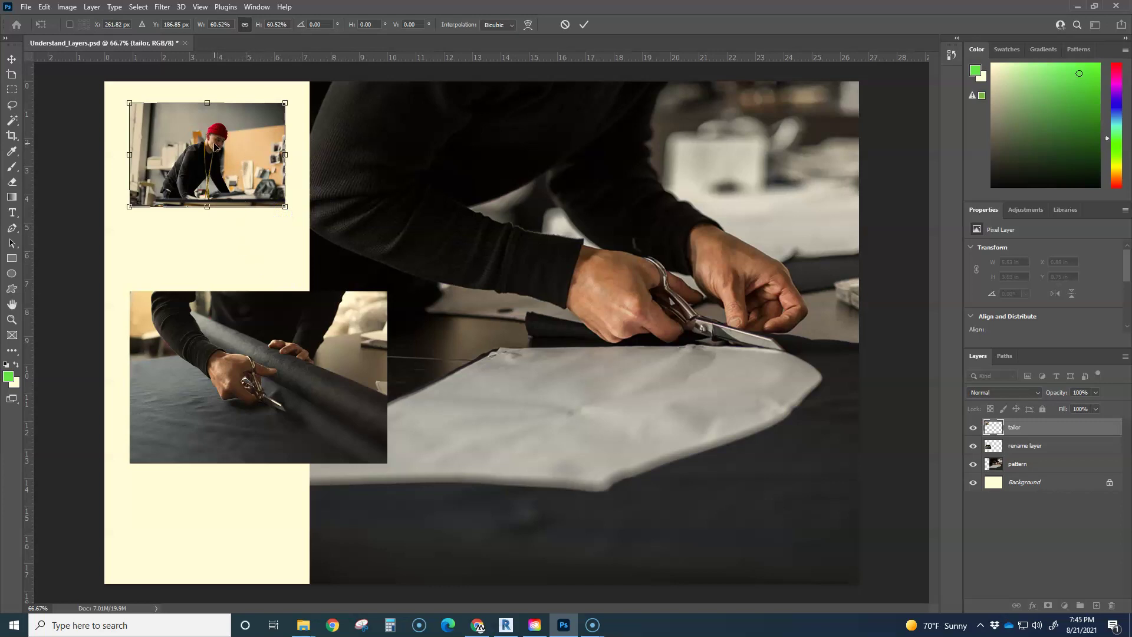
left_click(583, 25)
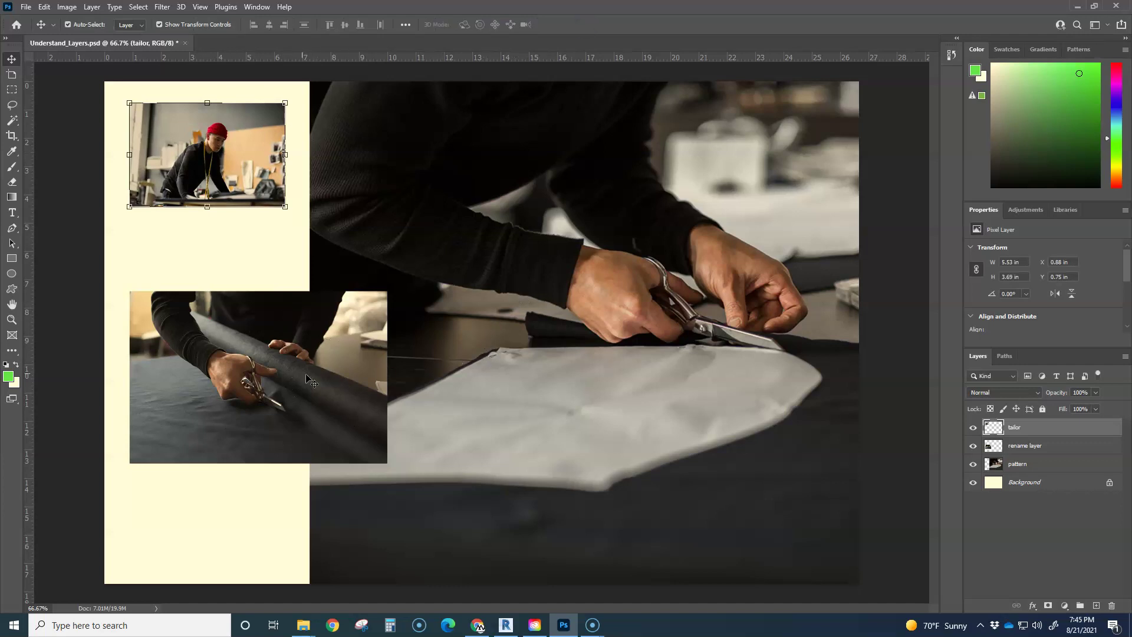
- Scale the "rename layer" image proportionally to about 61%, place it just below the tailor image, and apply the transform
left_click(1026, 447)
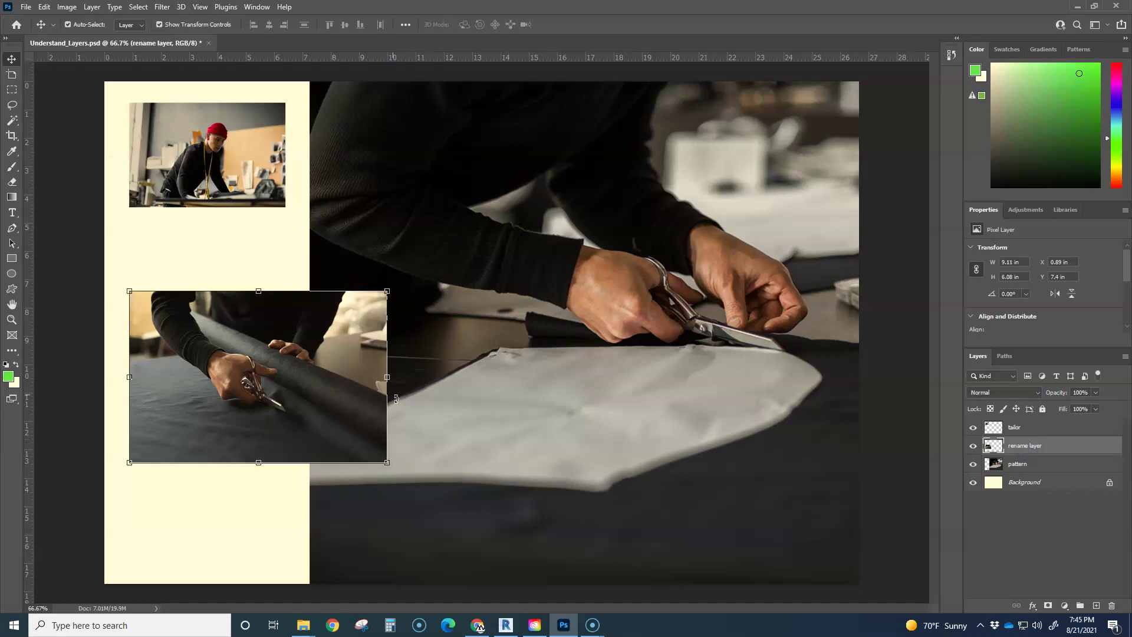
left_click_drag(386, 464, 238, 288)
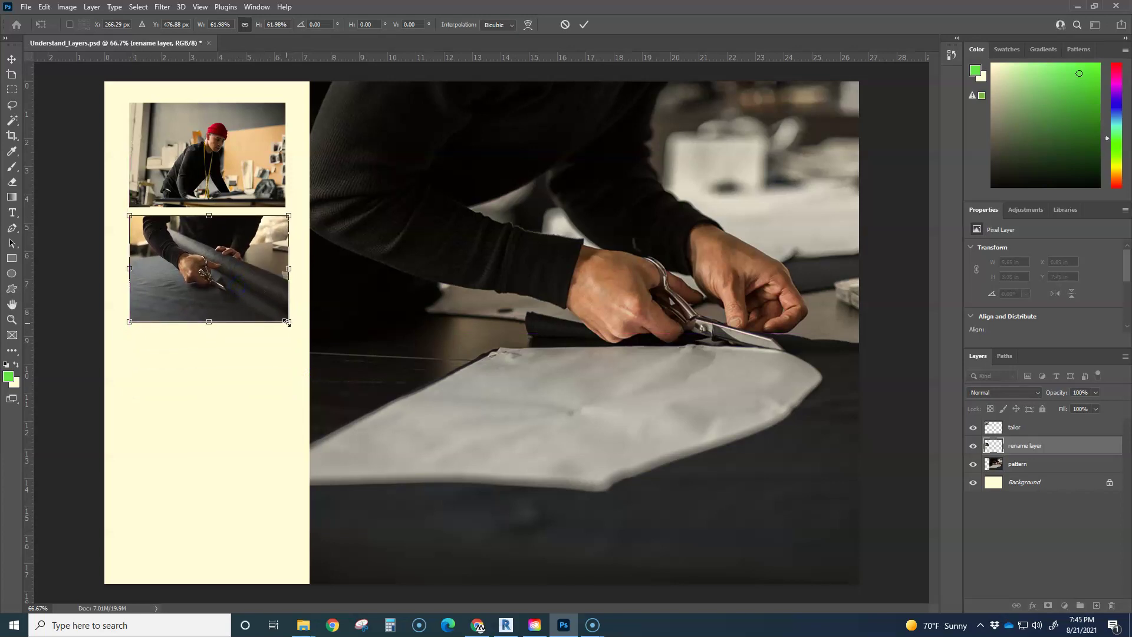
left_click_drag(288, 321, 243, 296)
left_click(232, 384)
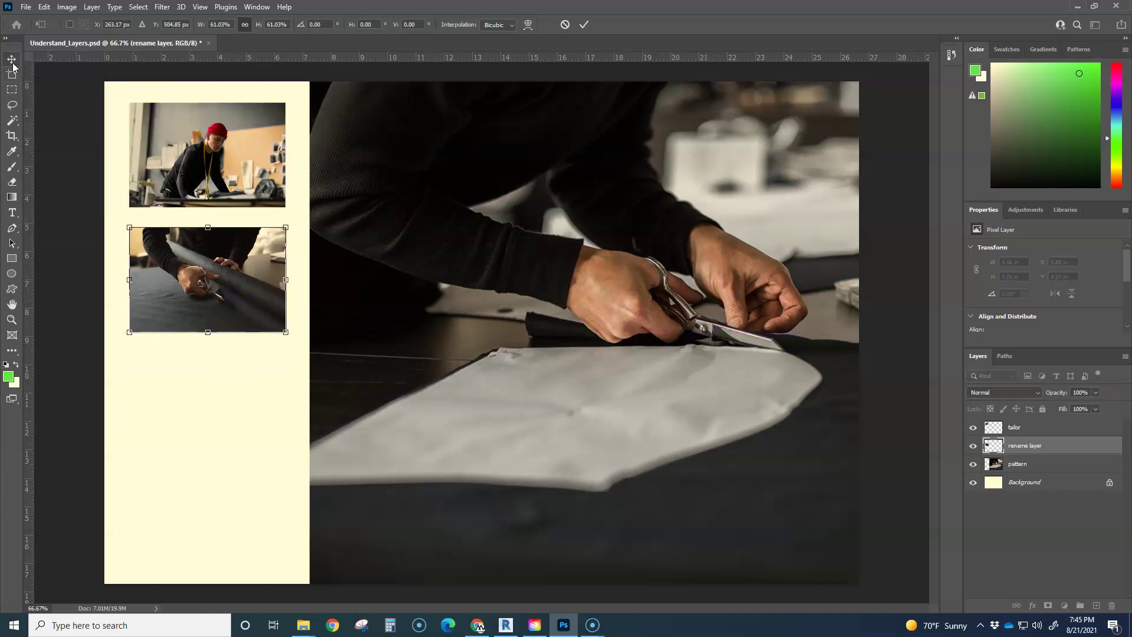
left_click(203, 380)
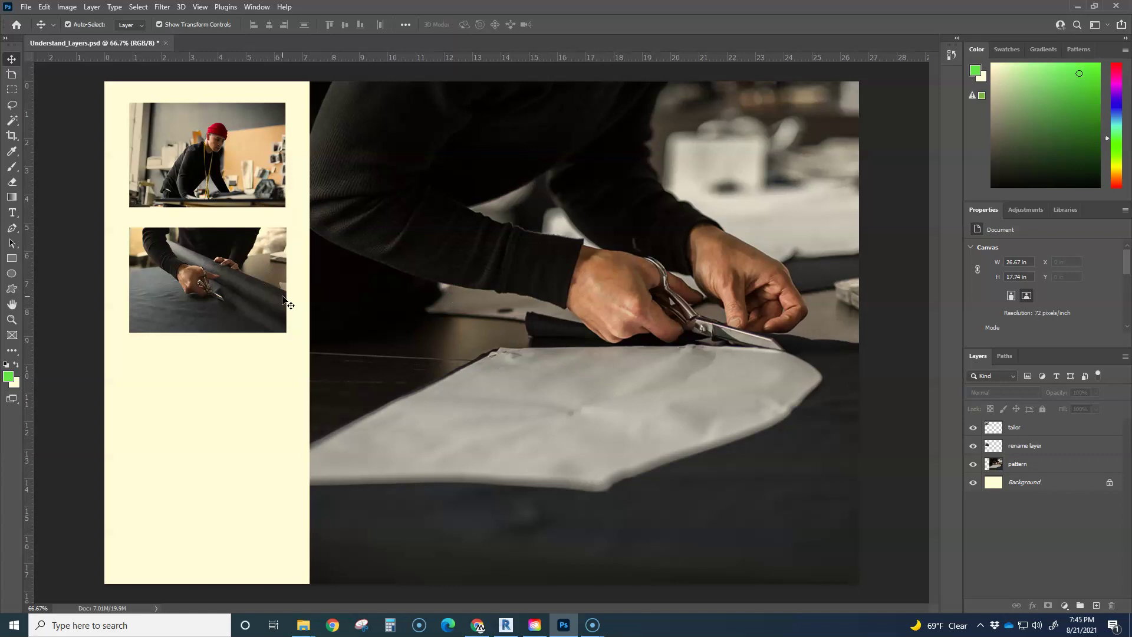
- Select the tailor layer and "rename layer" together and move both images up to about X 0.85 in, Y 0.44 in
left_click(1039, 448)
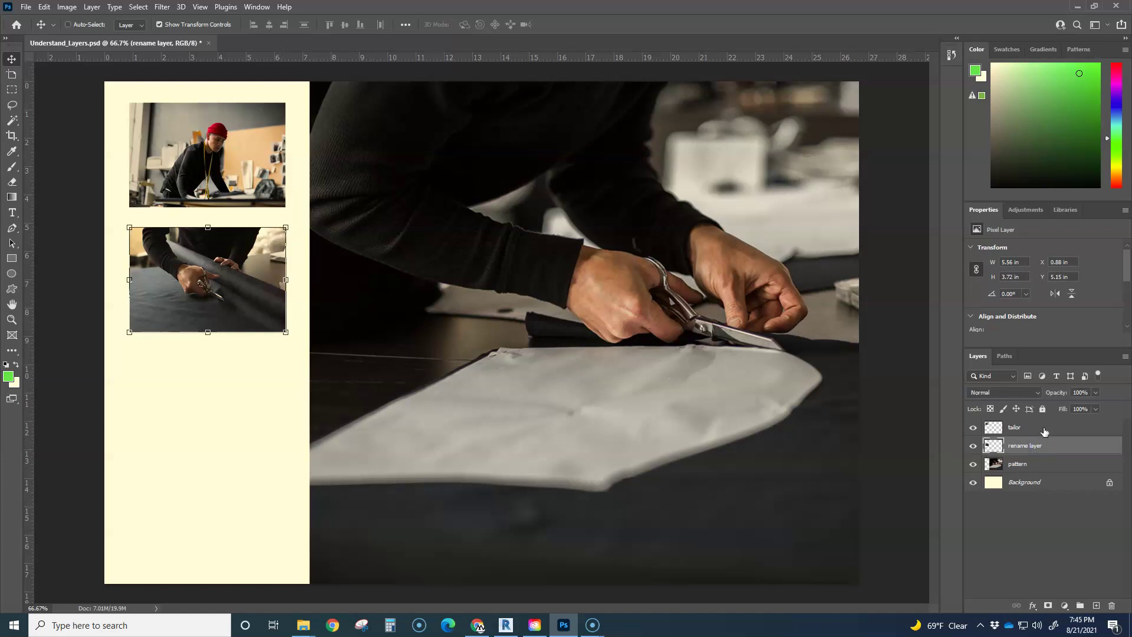
left_click(1043, 430, "shift")
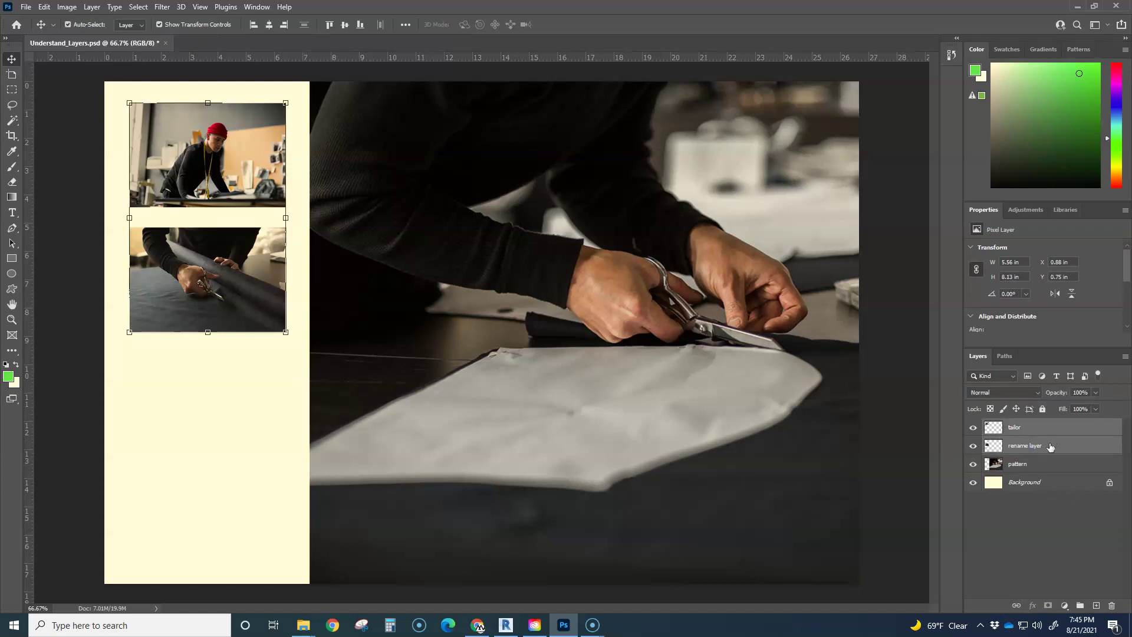
left_click(238, 147)
mouse_move(239, 146)
left_mouse_down()
mouse_move(241, 372)
mouse_move(254, 230)
mouse_move(237, 135)
left_mouse_up()
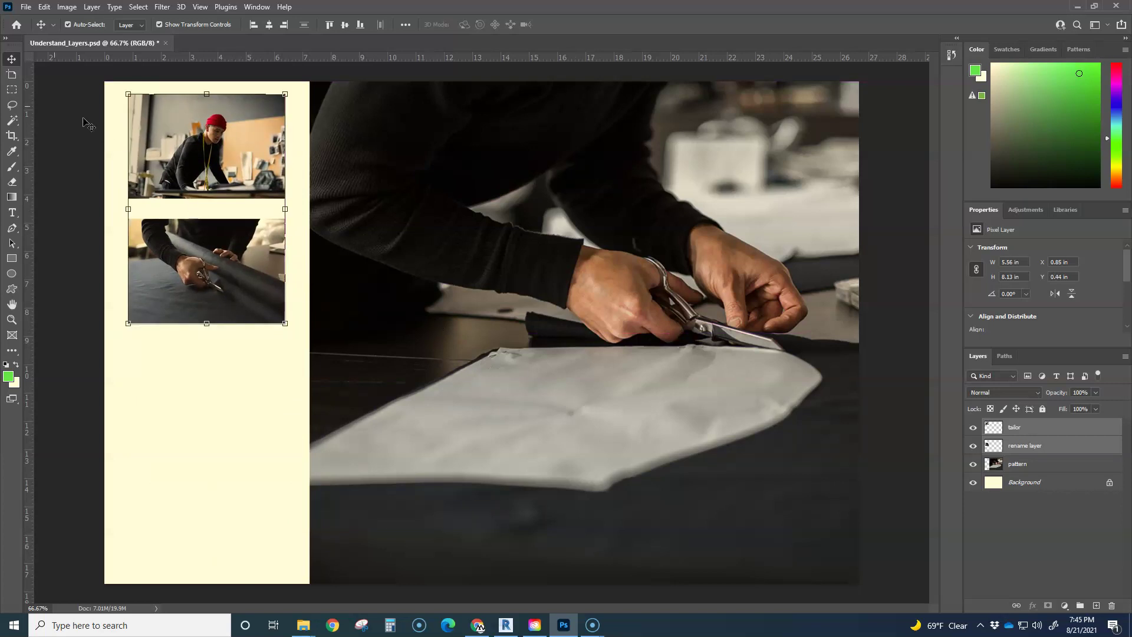
left_click(12, 89)
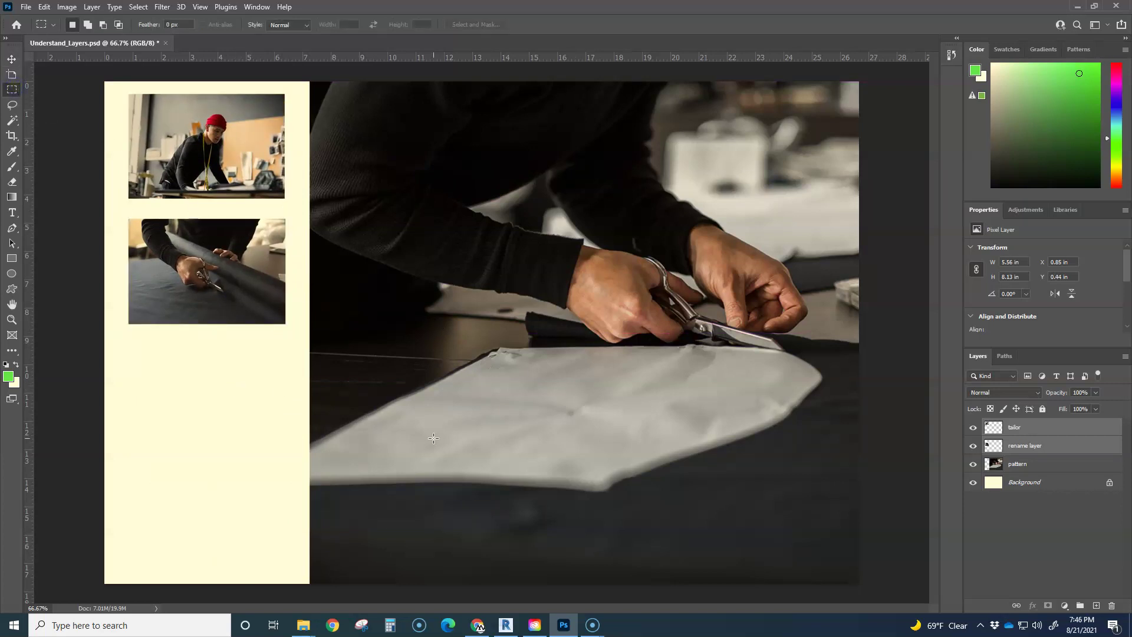